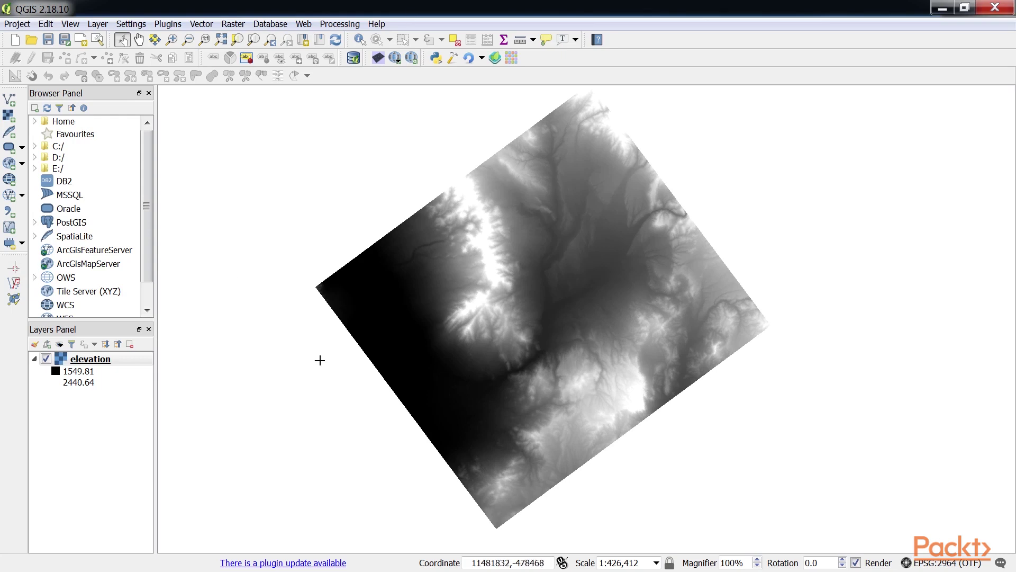
Look through the Raster menu's conversion tools, then close the menu.
{"action": "left_click", "coordinate": [242, 24]}
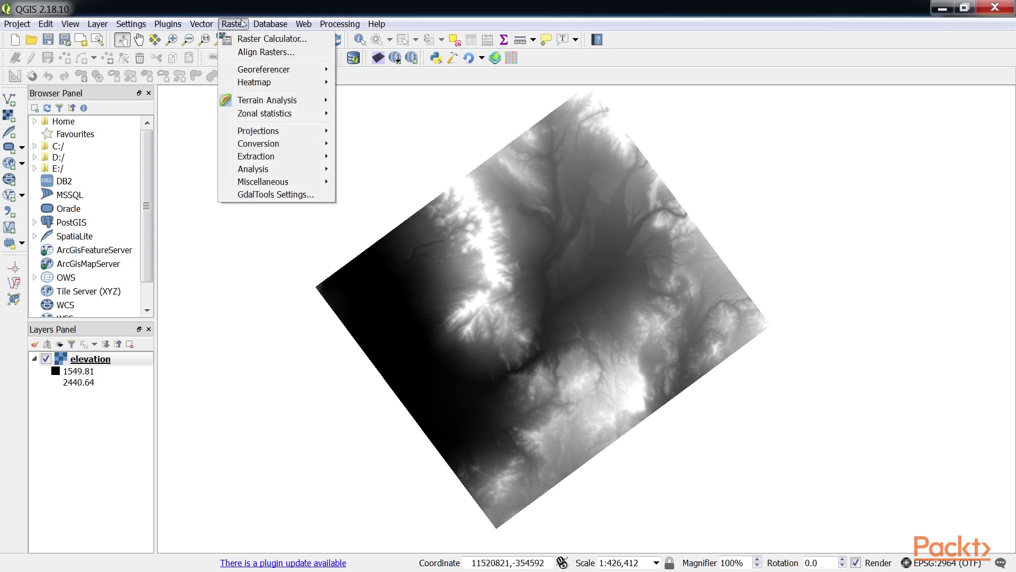
{"action": "mouse_move", "coordinate": [259, 144]}
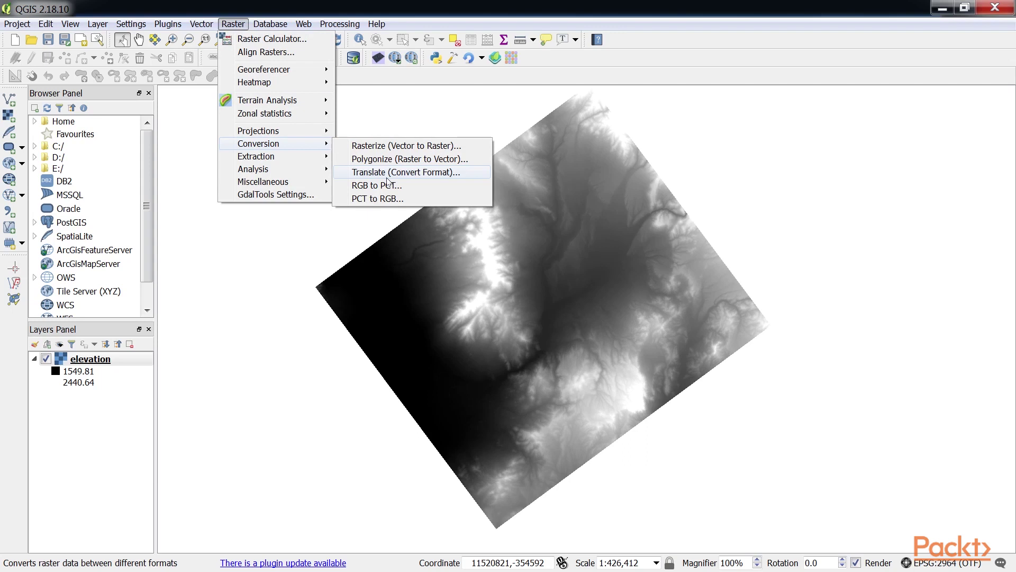
{"action": "key", "text": "Escape"}
{"action": "key", "text": "Escape"}
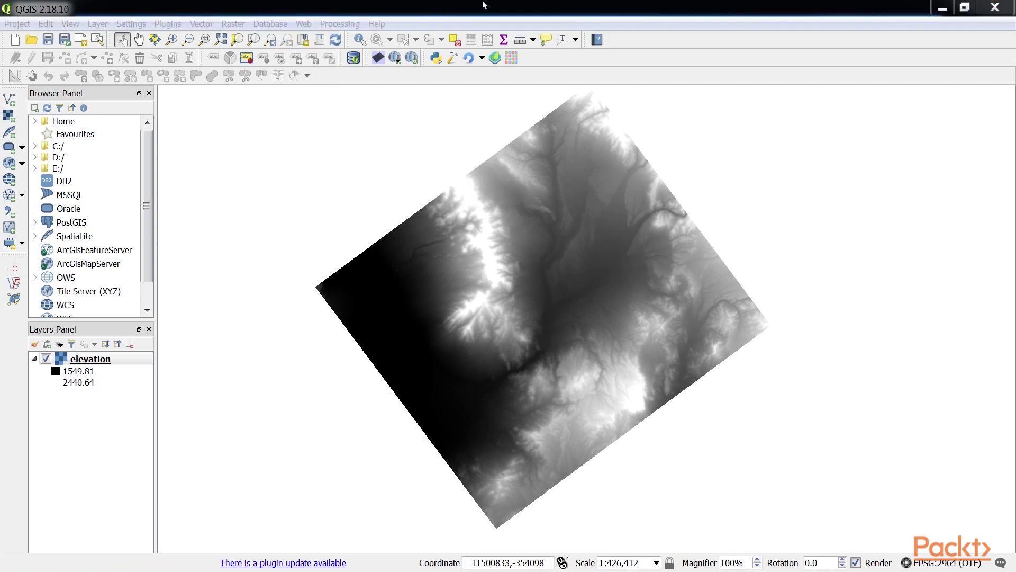
From the Processing Toolbox, launch GDAL/OGR > [GDAL] Conversion > Translate (convert format).
{"action": "left_click", "coordinate": [352, 25]}
{"action": "left_click", "coordinate": [353, 38]}
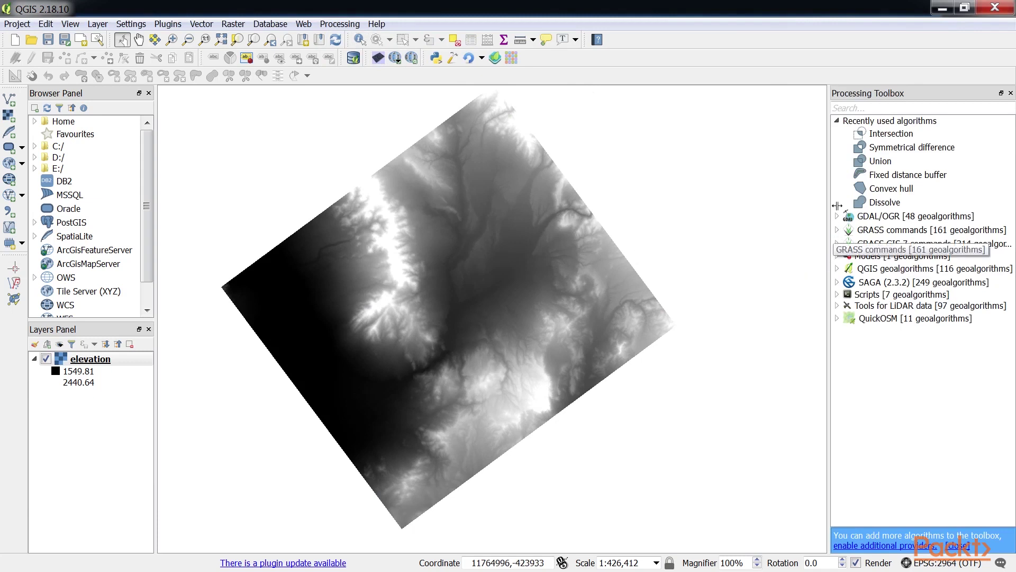
{"action": "left_click", "coordinate": [838, 216]}
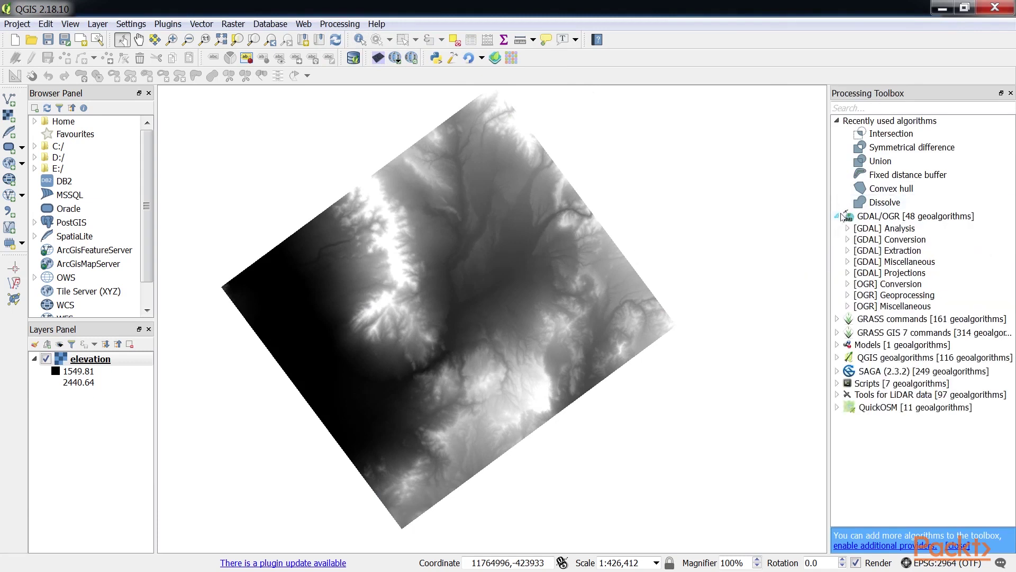
{"action": "left_click", "coordinate": [847, 240]}
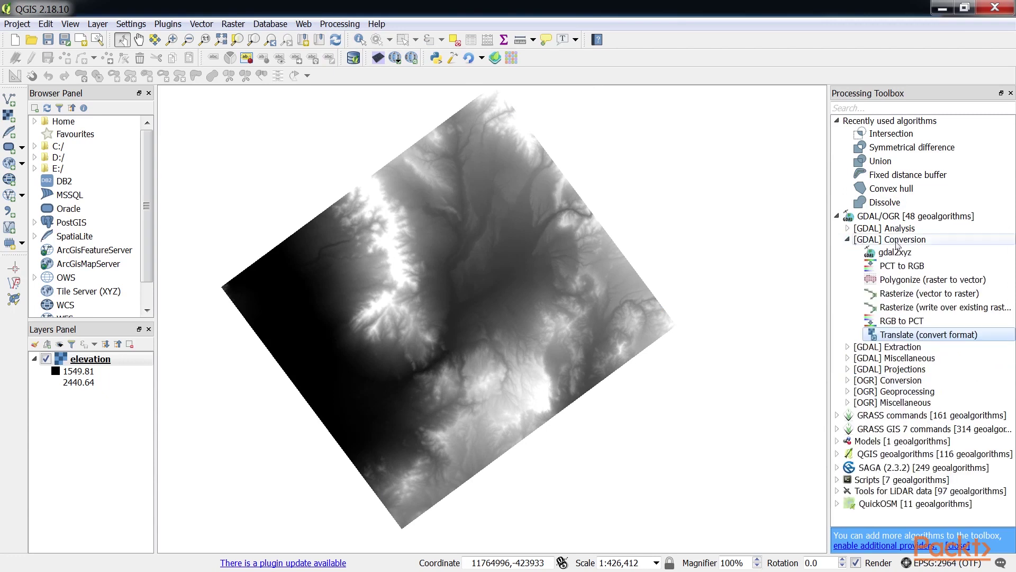
{"action": "double_click", "coordinate": [932, 334]}
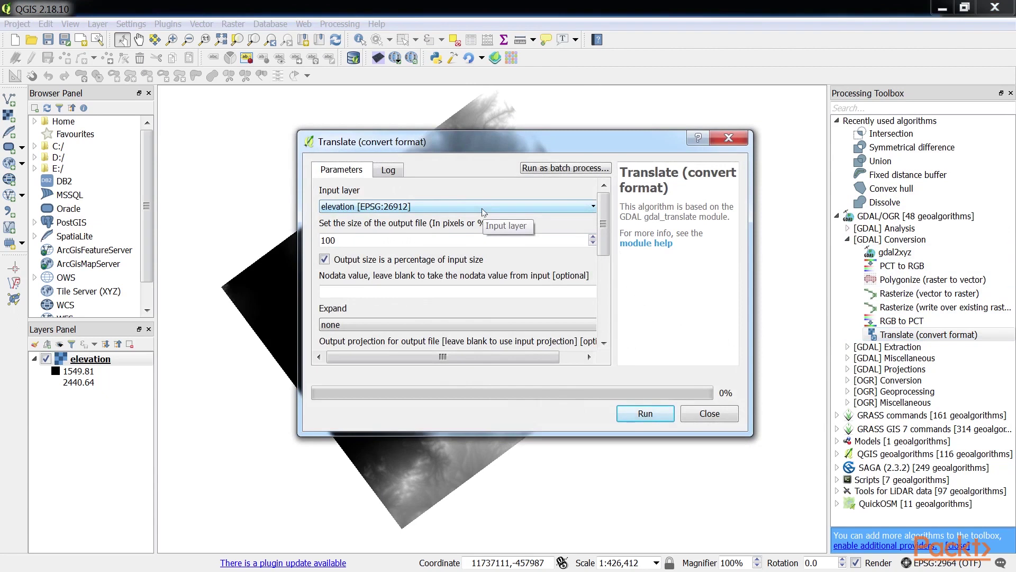
Keep elevation [EPSG:26912] as the input layer, with output size at 100 percent.
{"action": "left_click", "coordinate": [513, 207]}
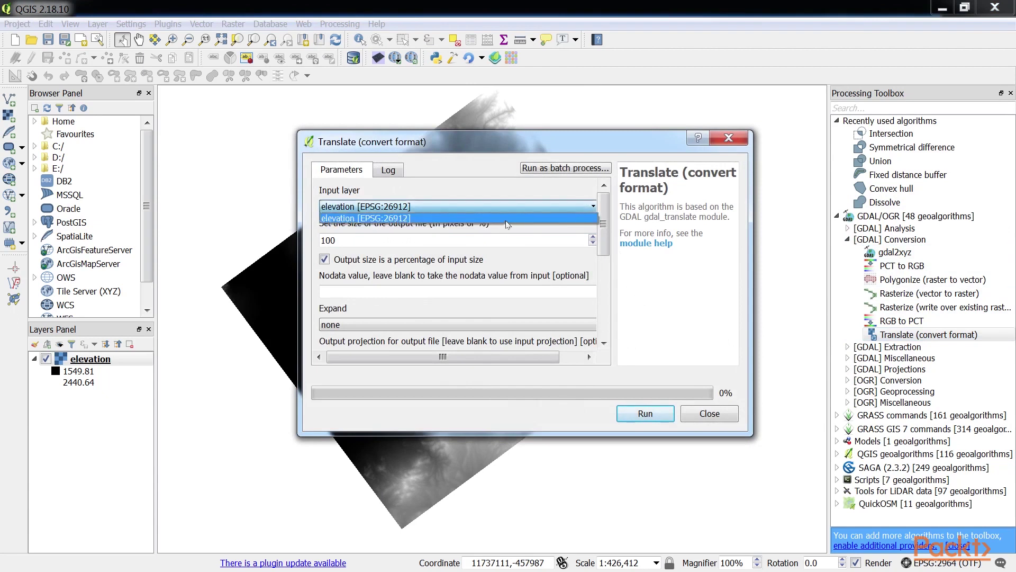
{"action": "left_click", "coordinate": [505, 219]}
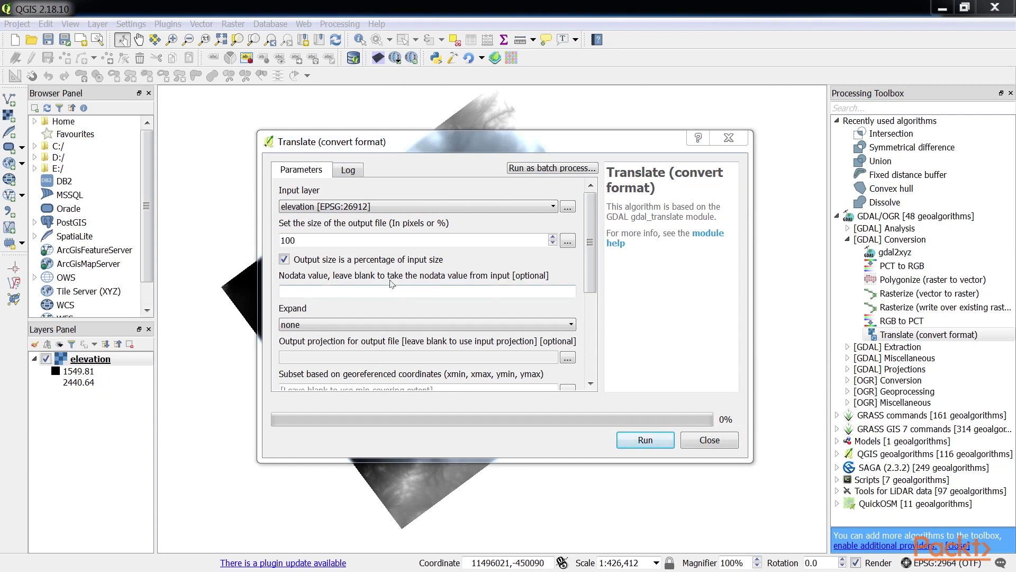
{"action": "left_click", "coordinate": [441, 245]}
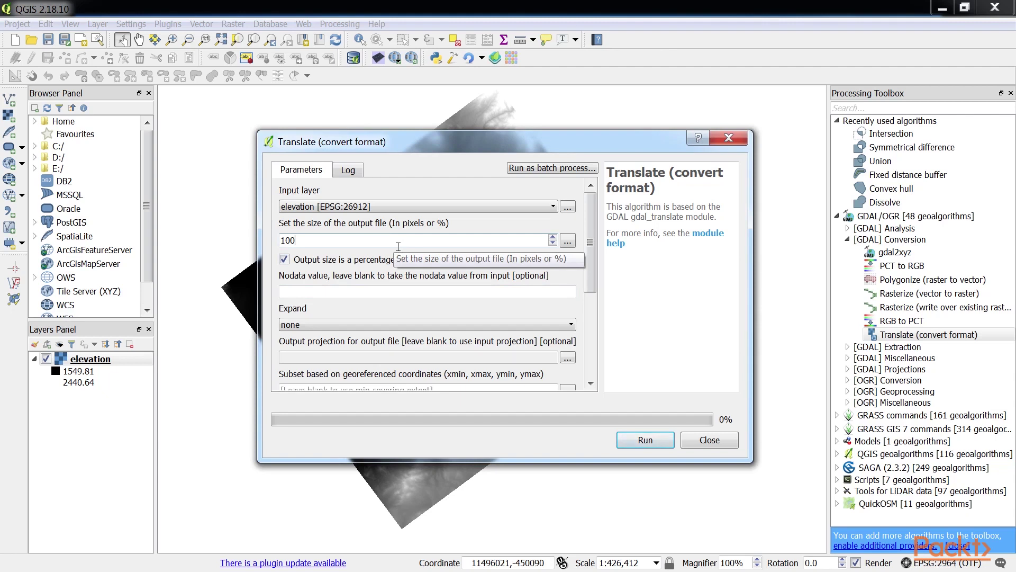
{"action": "scroll", "coordinate": [593, 236], "scroll_direction": "down", "scroll_amount": 1}
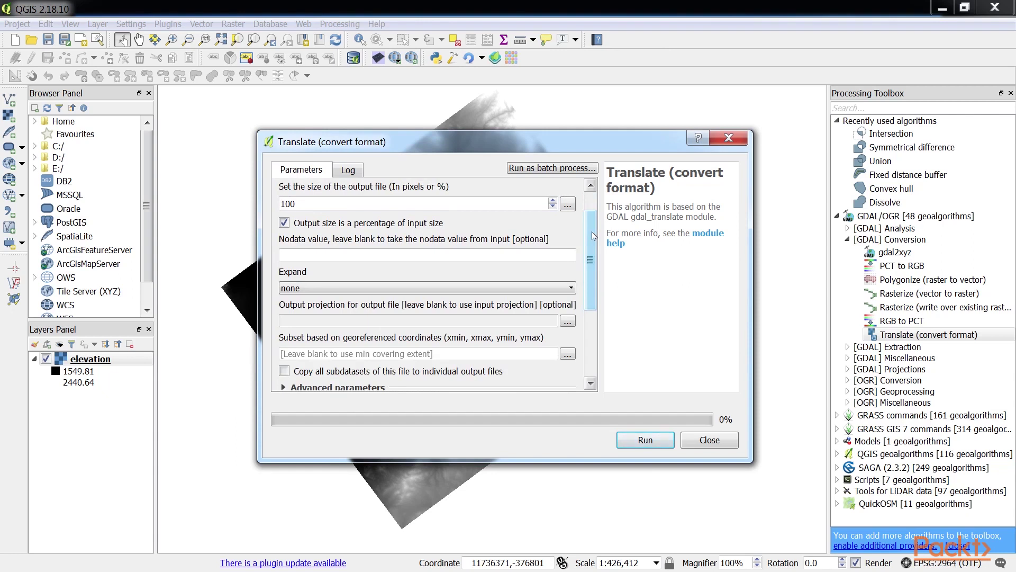
{"action": "scroll", "coordinate": [320, 284], "scroll_direction": "up", "scroll_amount": 1}
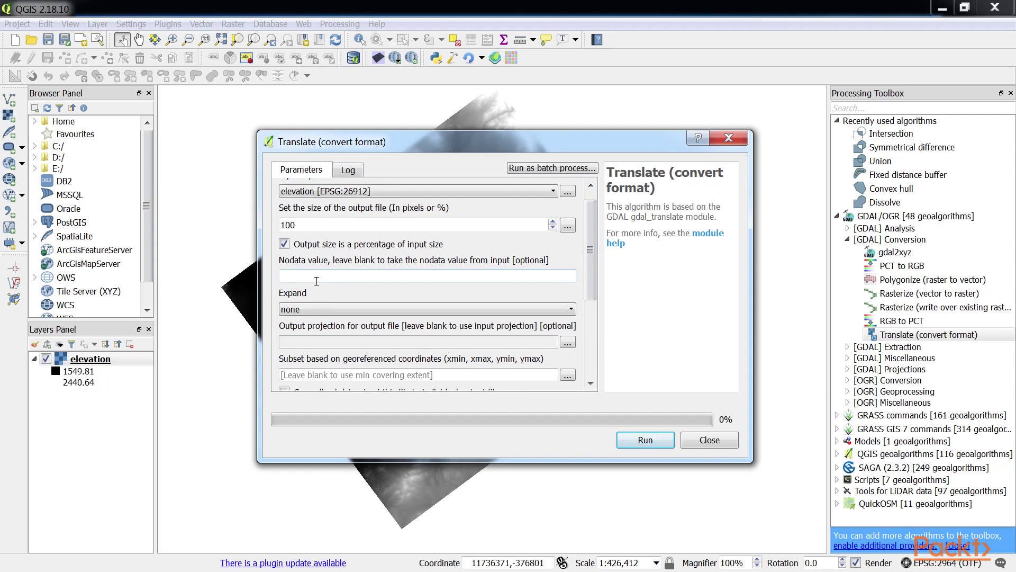
Leave Expand at none and bring up the CRS Selector for the output projection.
{"action": "left_click", "coordinate": [306, 310]}
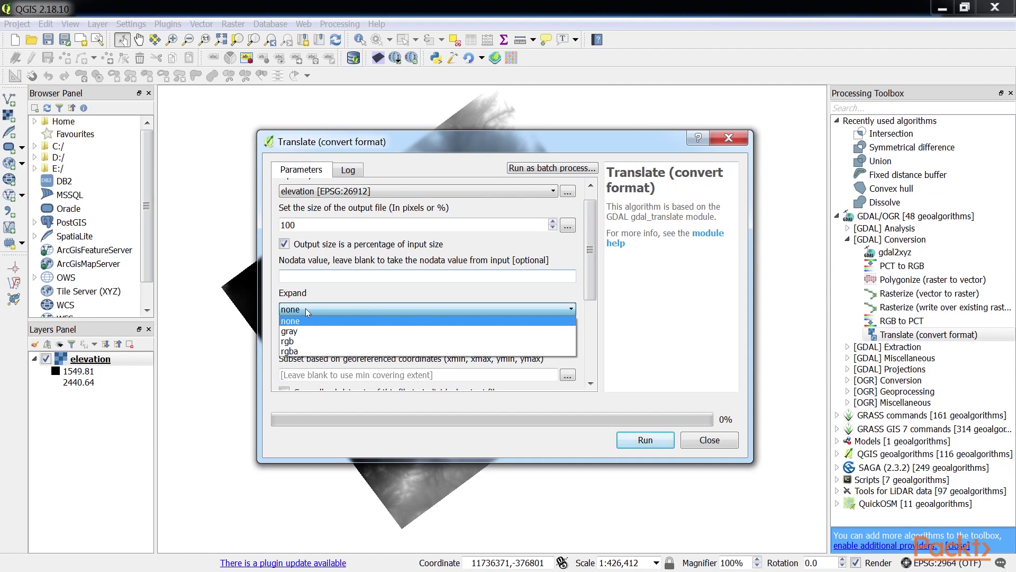
{"action": "left_click", "coordinate": [364, 309]}
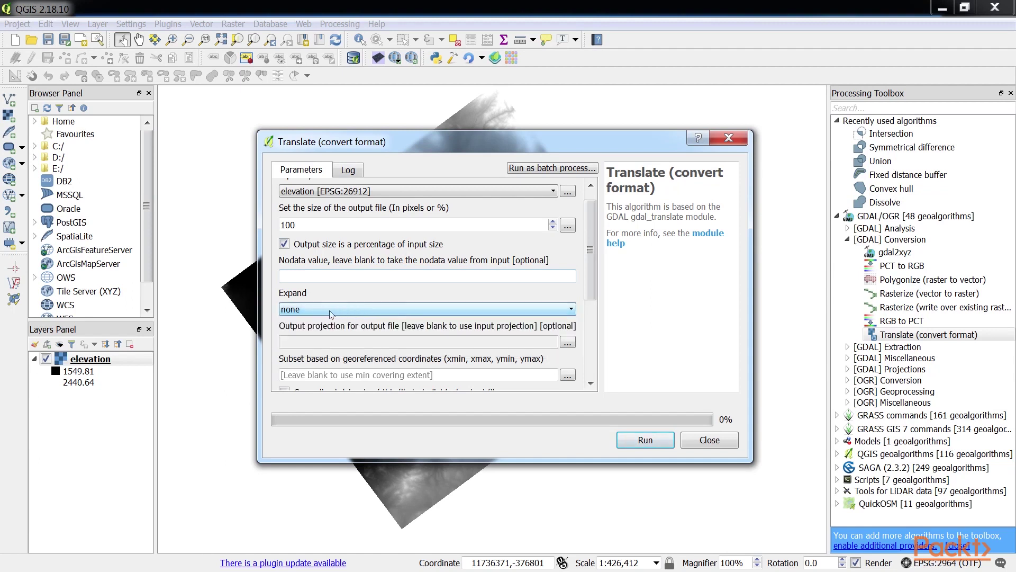
{"action": "left_click", "coordinate": [218, 327]}
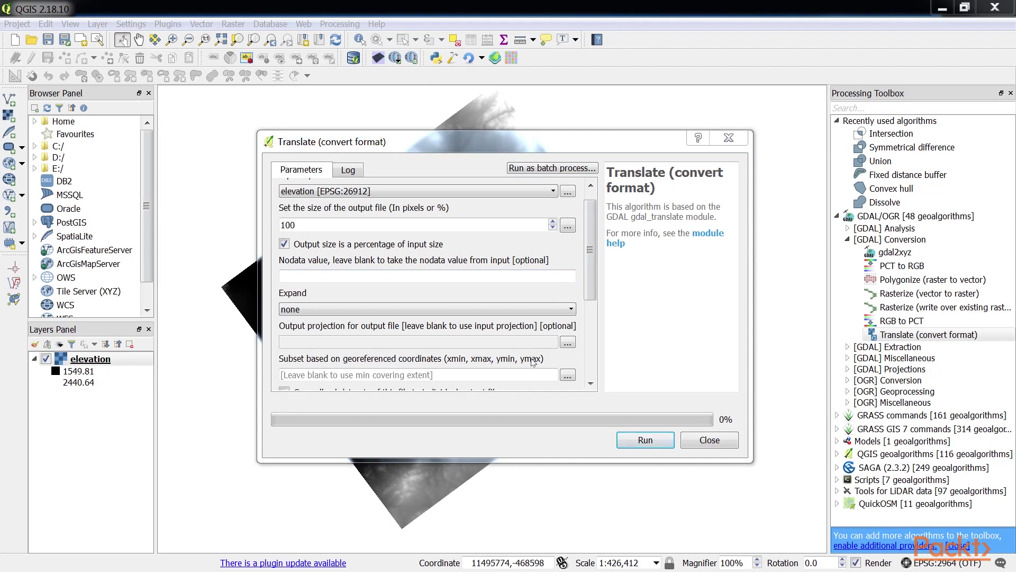
{"action": "left_click_drag", "start_coordinate": [592, 260], "coordinate": [570, 296]}
{"action": "scroll", "coordinate": [524, 283], "scroll_direction": "up", "scroll_amount": 1}
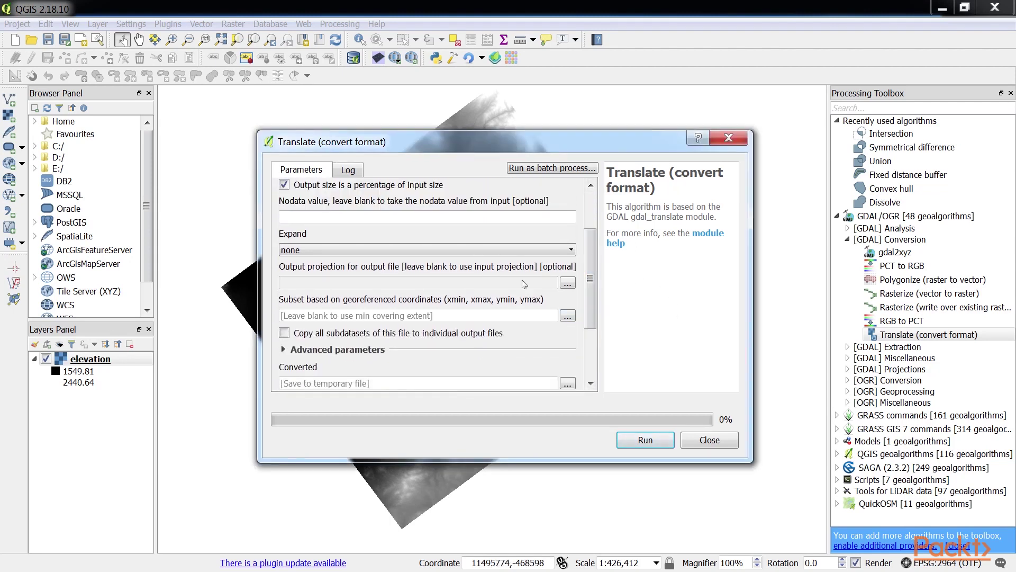
{"action": "left_click", "coordinate": [569, 284]}
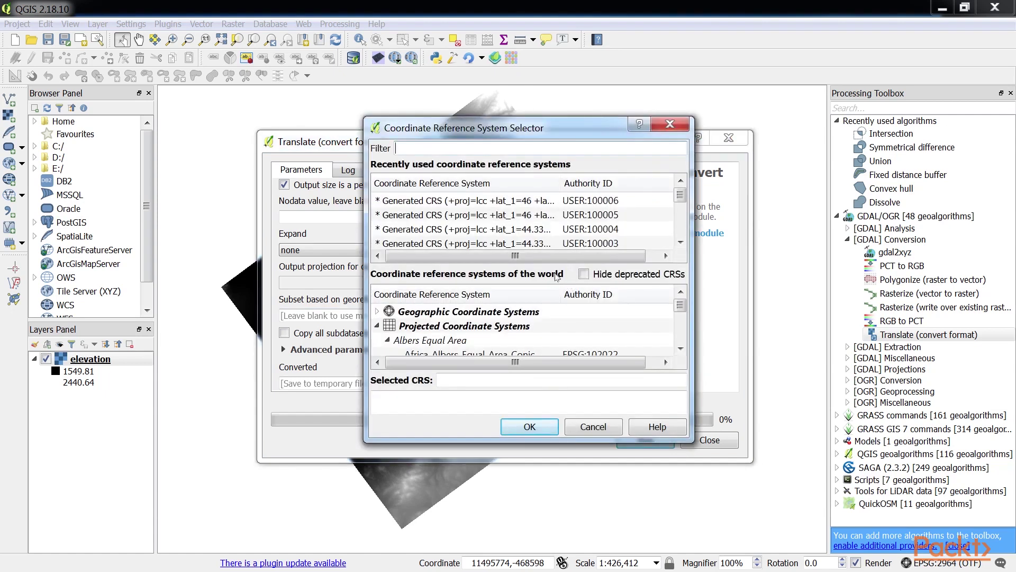
{"action": "left_click", "coordinate": [669, 126]}
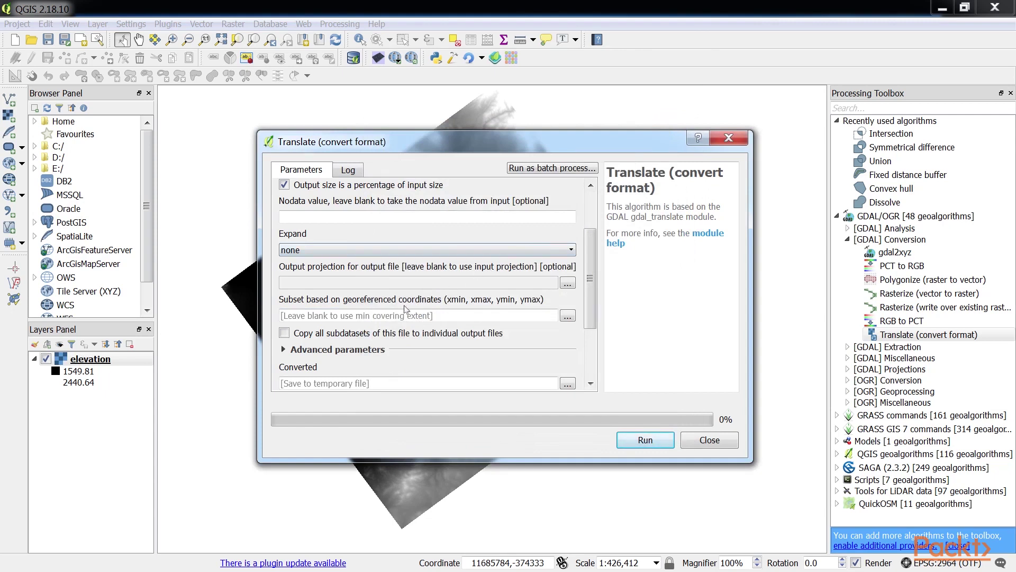
{"action": "left_click", "coordinate": [375, 321]}
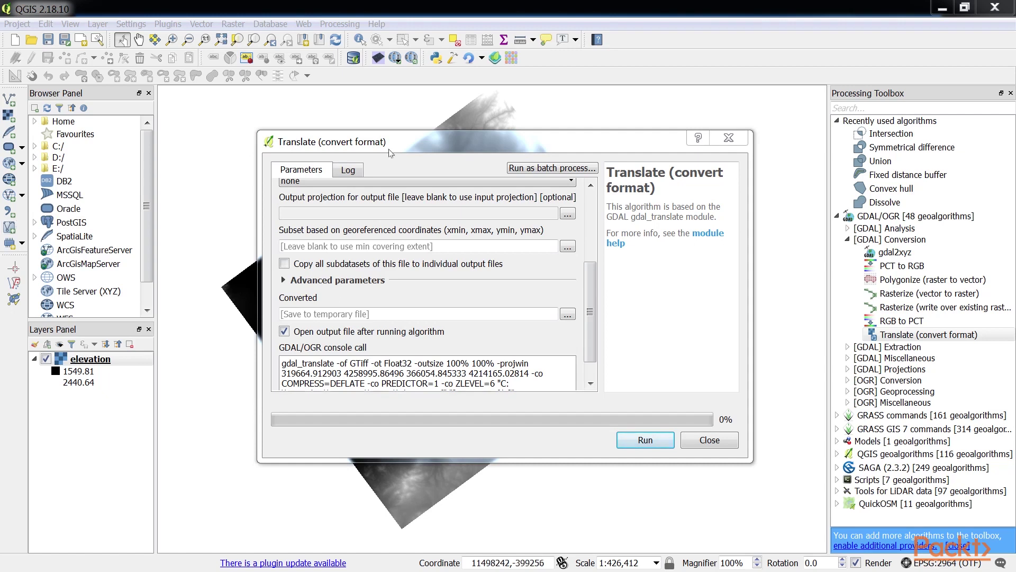
{"action": "left_click", "coordinate": [427, 152]}
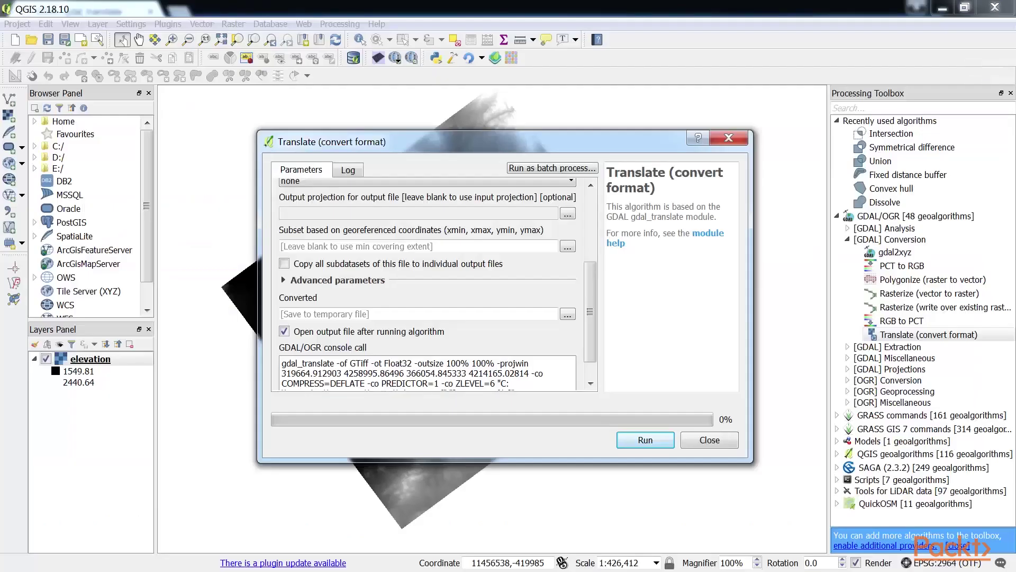
Save the Converted output as C:/test/translate.tif and run the Translate tool.
{"action": "scroll", "coordinate": [570, 296], "scroll_direction": "down", "scroll_amount": 2}
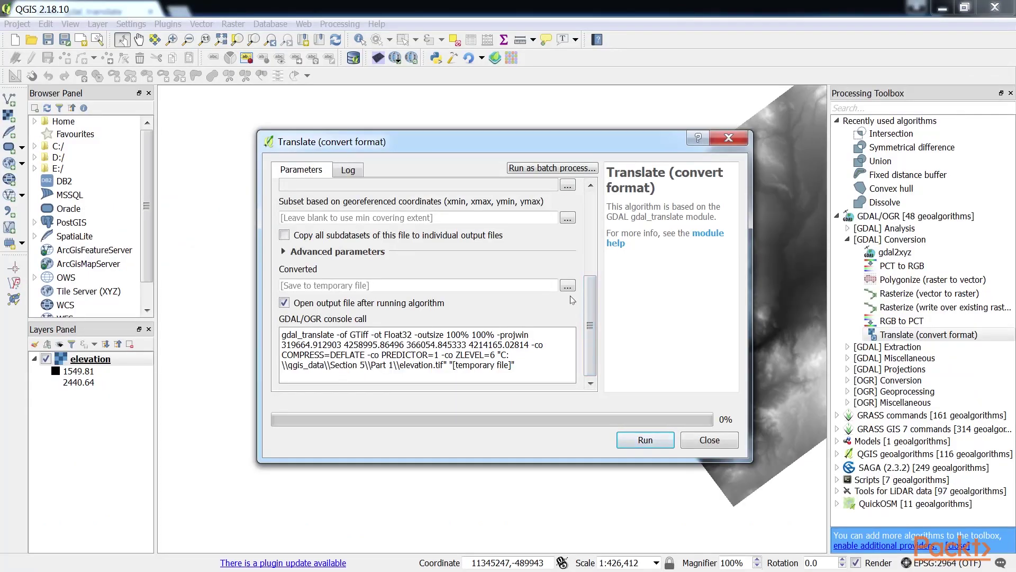
{"action": "left_click", "coordinate": [568, 287]}
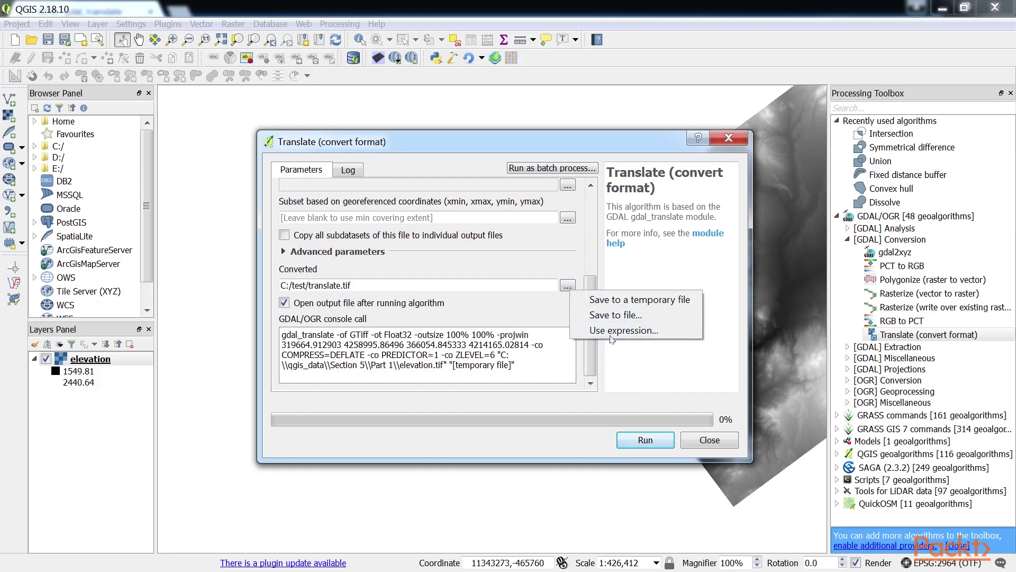
{"action": "left_click", "coordinate": [604, 300]}
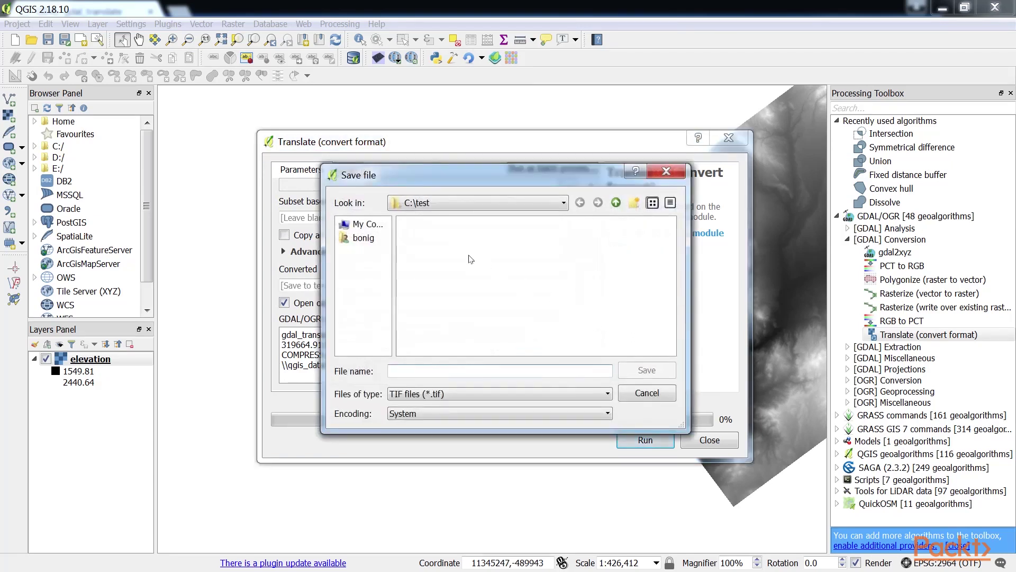
{"action": "type", "text": "translate"}
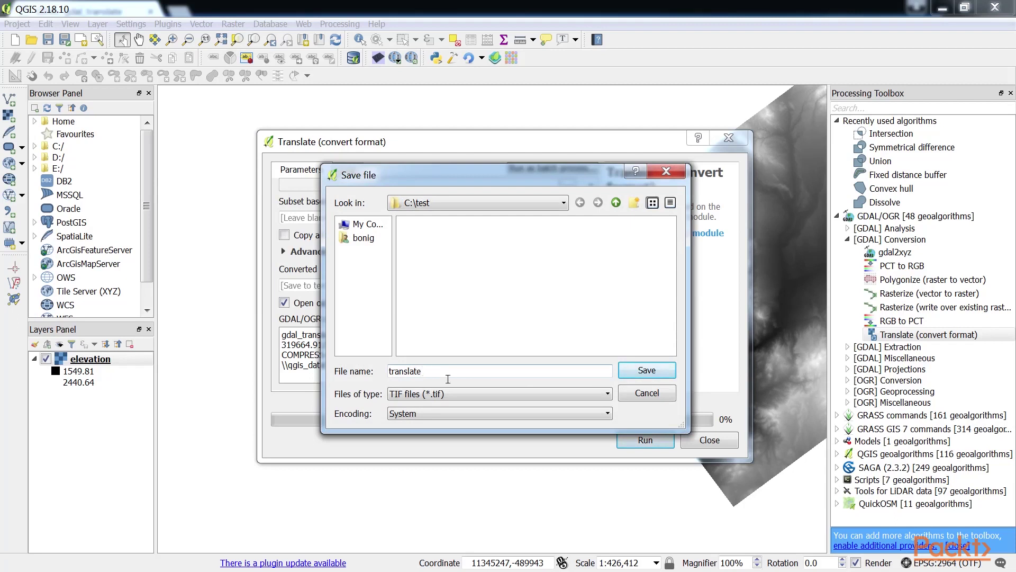
{"action": "left_click", "coordinate": [647, 370]}
{"action": "left_click", "coordinate": [666, 445]}
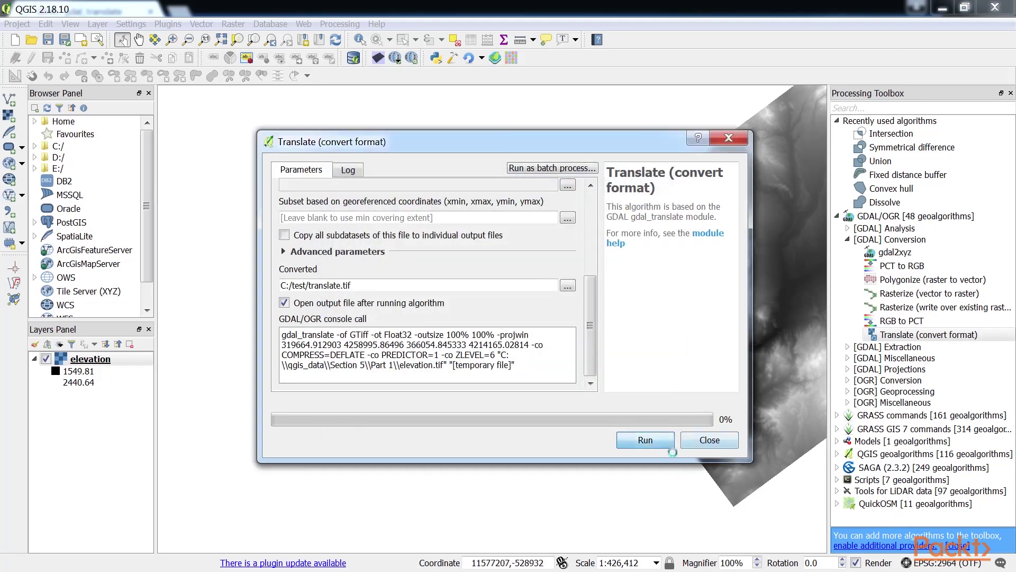
Toggle the Converted layer off and on, confirming its source is C:/test/translate.tif.
{"action": "left_click", "coordinate": [46, 360]}
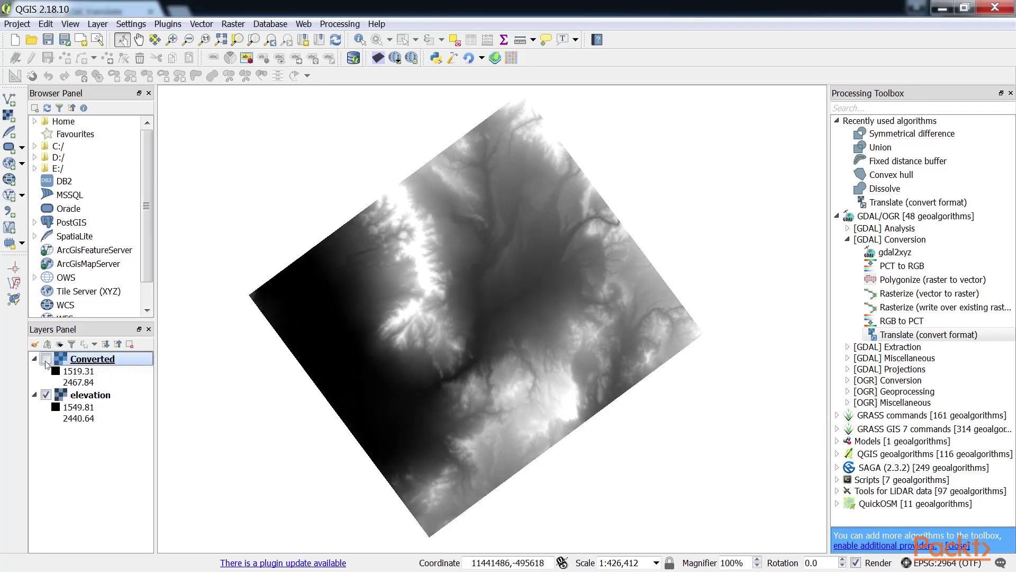
{"action": "left_click", "coordinate": [46, 360]}
{"action": "mouse_move", "coordinate": [44, 368]}
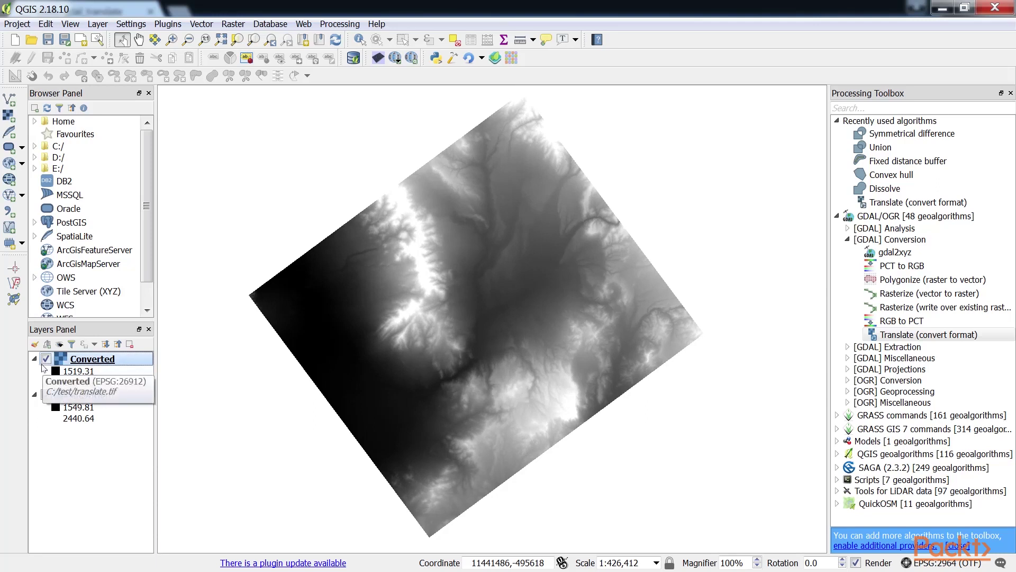